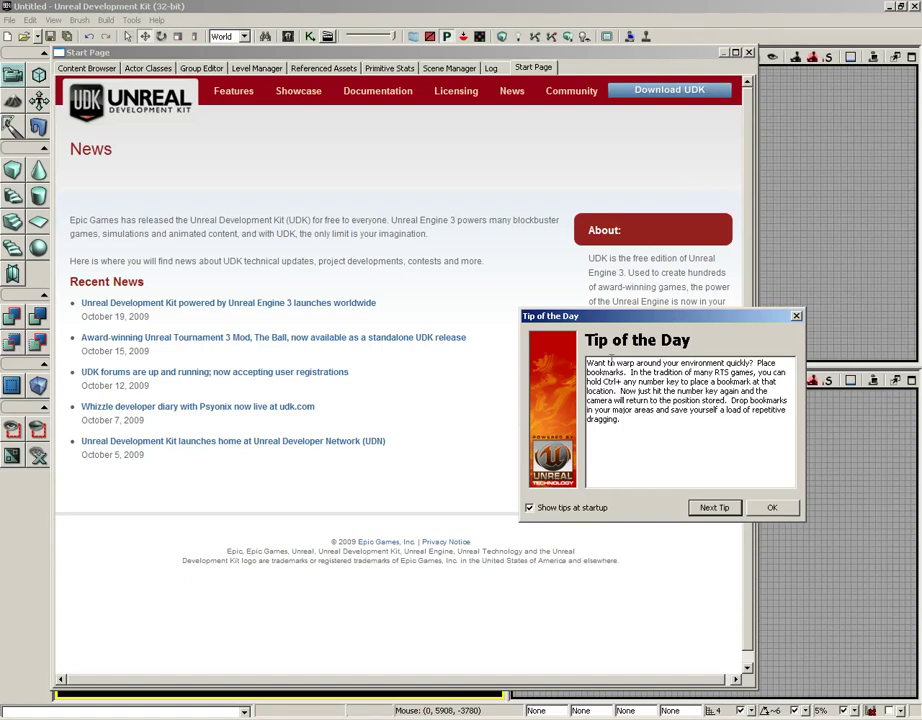
Step: Advance the Tip of the Day twice to the tip on excluding Content Browser search terms
left_click(710, 508)
left_click(710, 508)
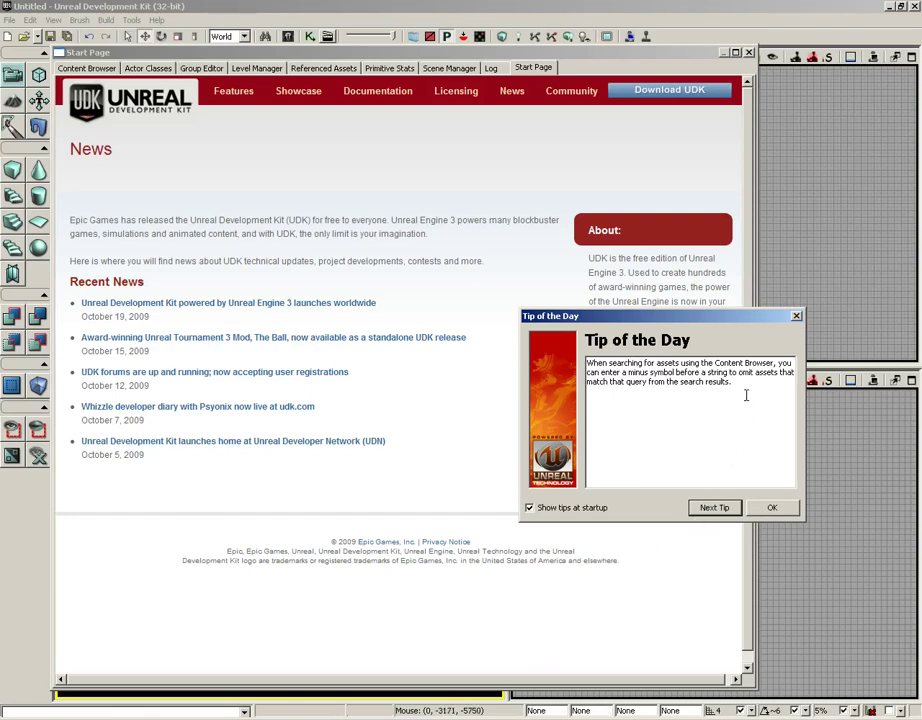
Step: Close the Tip of the Day dialog, leaving the Start Page with its News listing
left_click(796, 317)
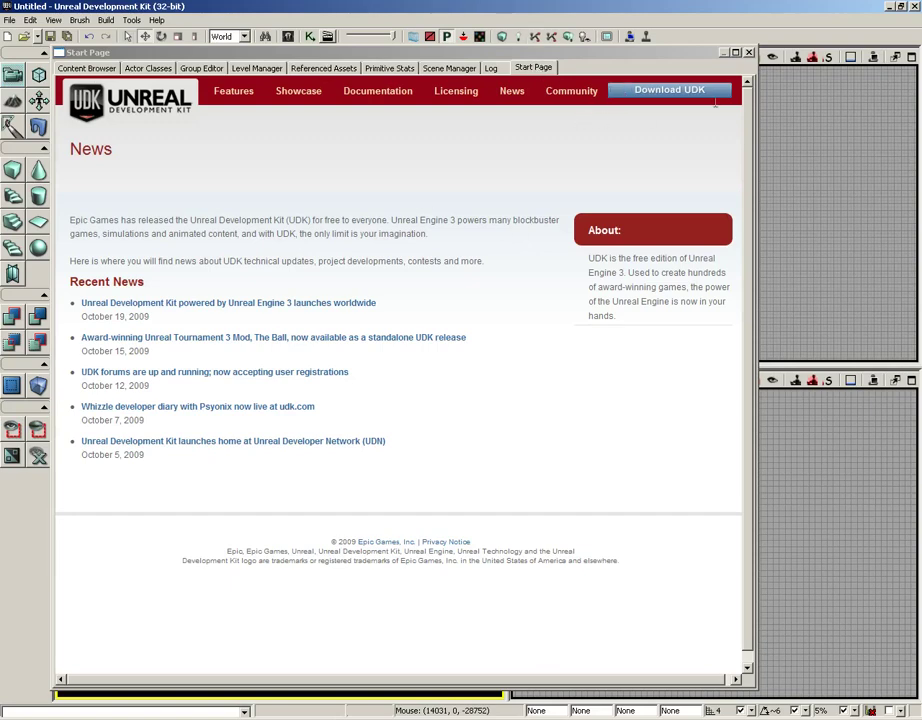
Step: Close the Start Page to reveal the four viewports and lock the top-right viewport's camera
left_click(749, 54)
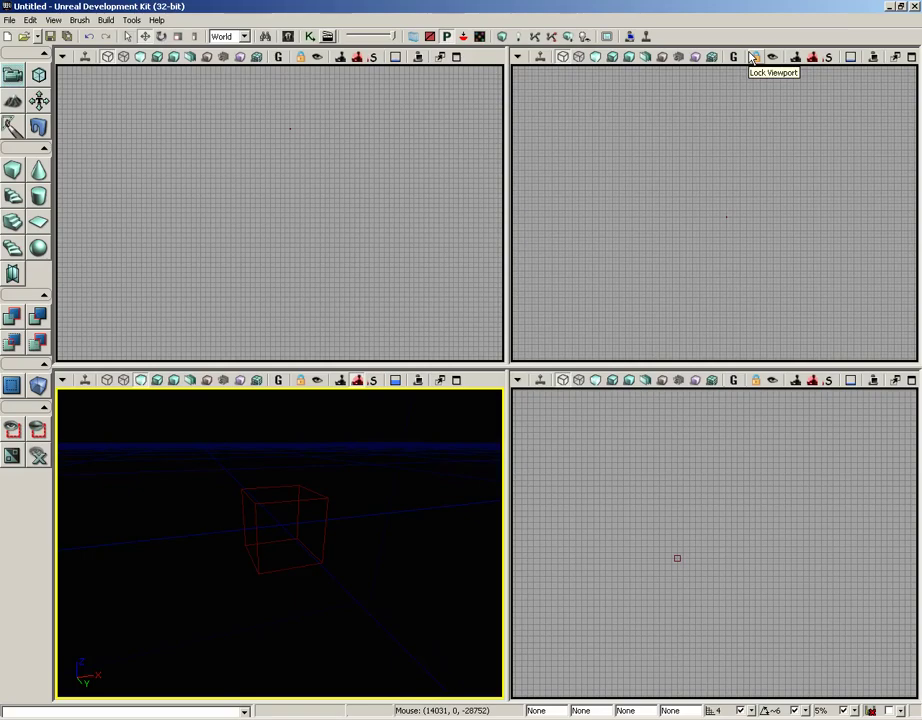
left_click(752, 57)
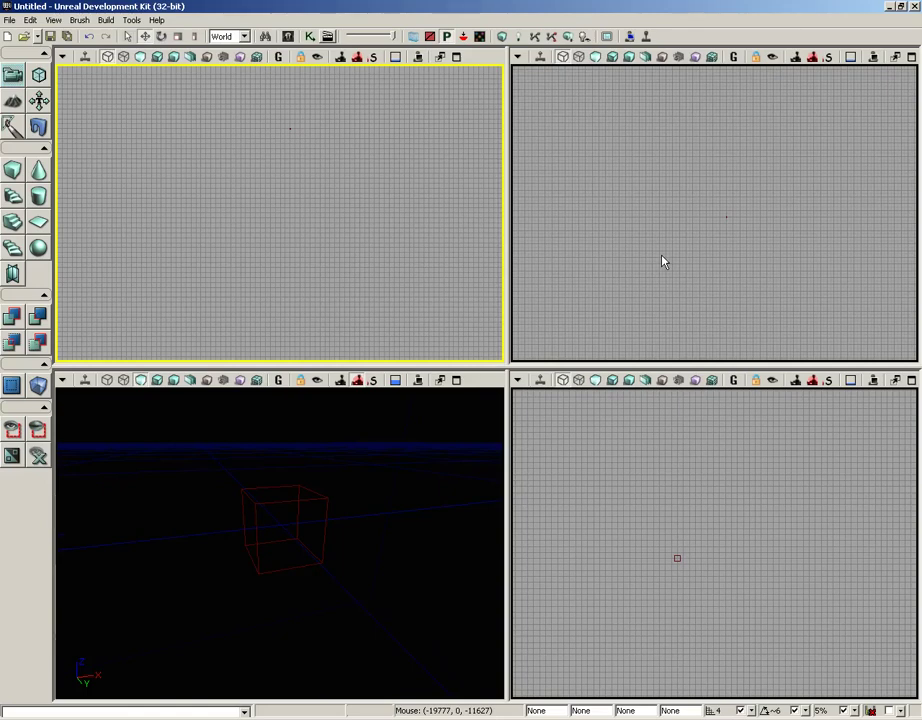
Step: Open the VCTF-Sandstorm.udk map from the Maps folder via File > Open
left_click(9, 21)
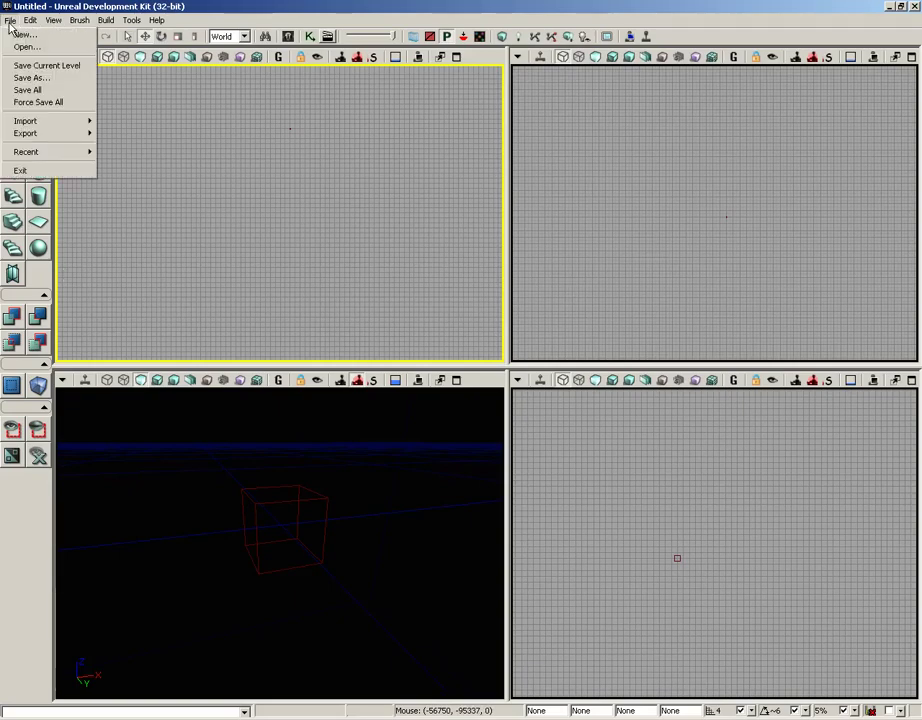
left_click(25, 47)
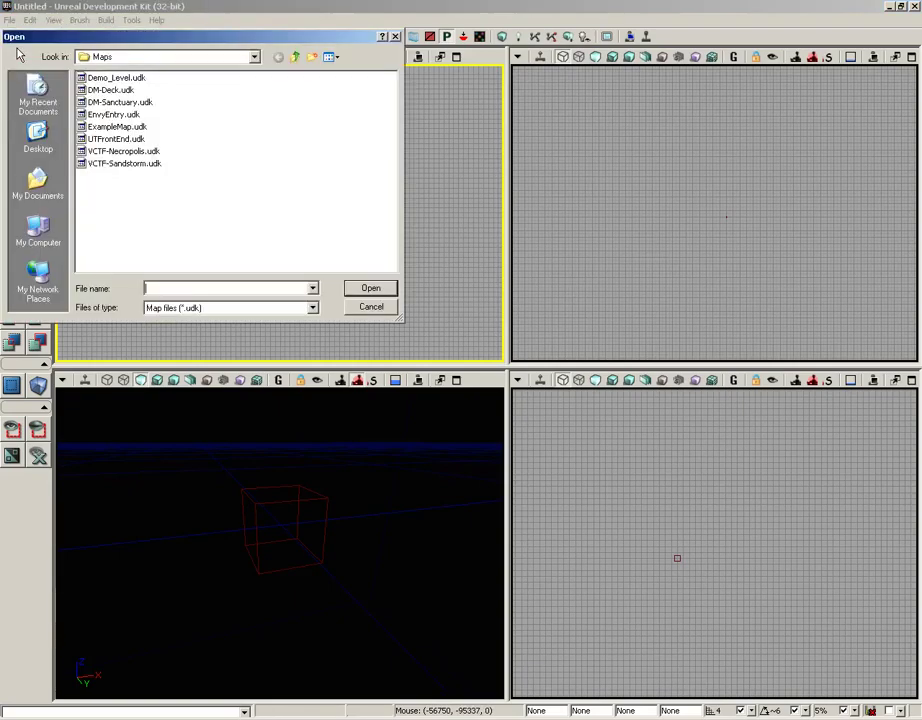
left_click(121, 164)
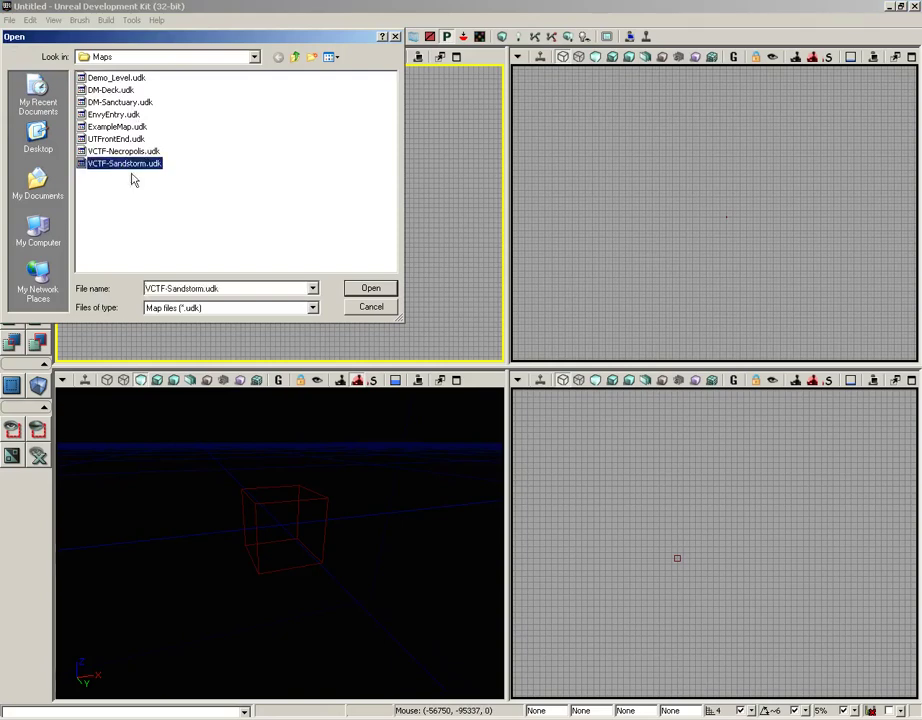
left_click(372, 289)
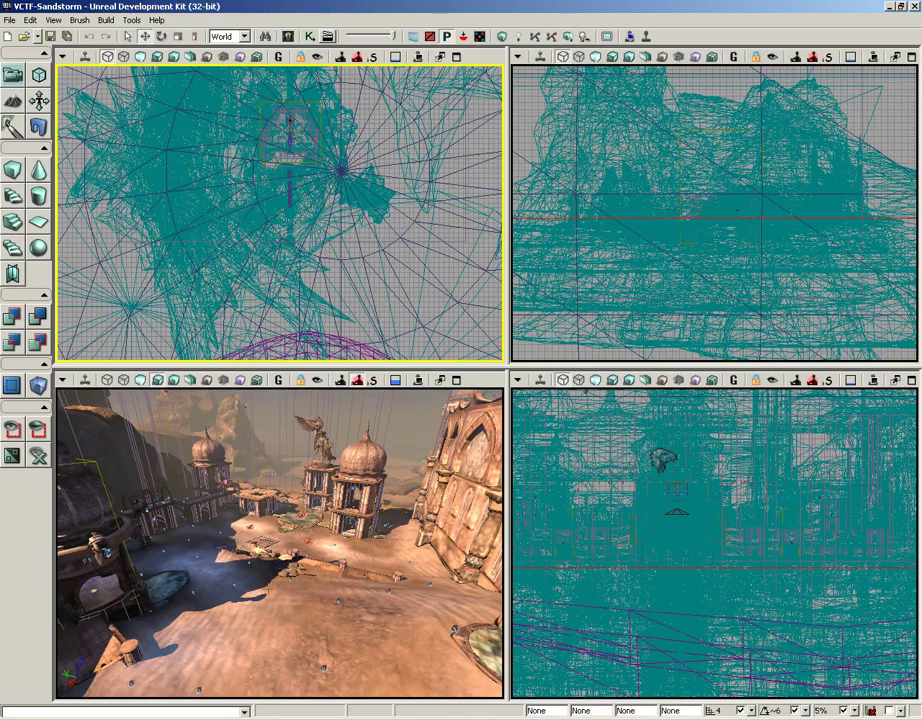
Step: Fly the perspective camera past the domed tower to the sunlit plaza with arches
left_click_drag(300, 512, 96, 346)
right_click_drag(280, 540, 324, 575)
mouse_move(324, 575)
left_mouse_down()
mouse_move(331, 555)
mouse_move(342, 575)
left_mouse_up()
right_click_drag(363, 596, 503, 531)
left_click_drag(503, 531, 503, 398)
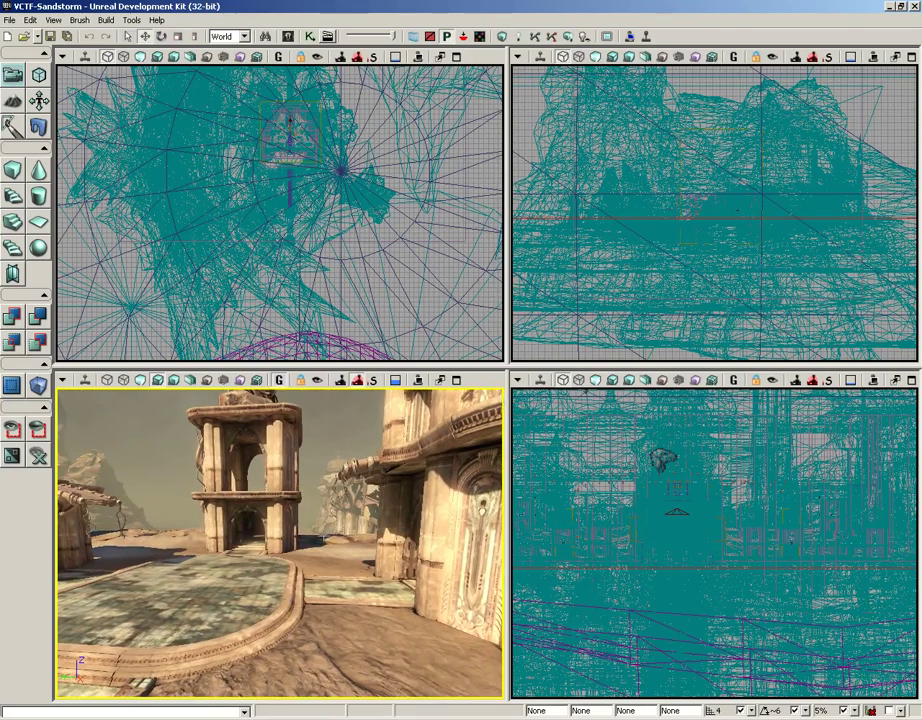
Step: Play the level in the perspective view, walking forward and flying the Cicada toward the domed tower
left_click(418, 384)
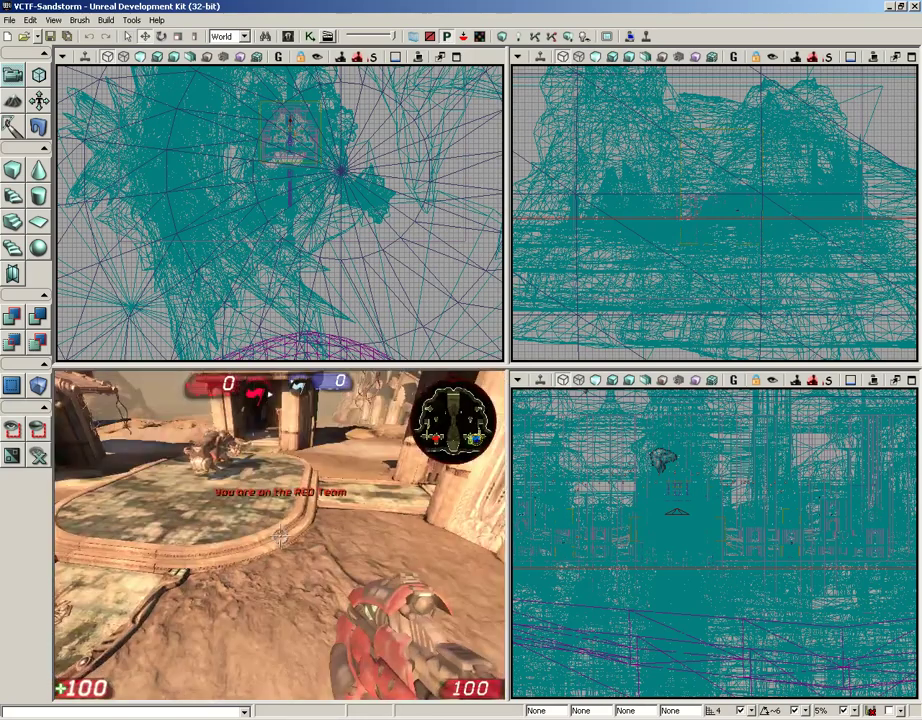
key("w")
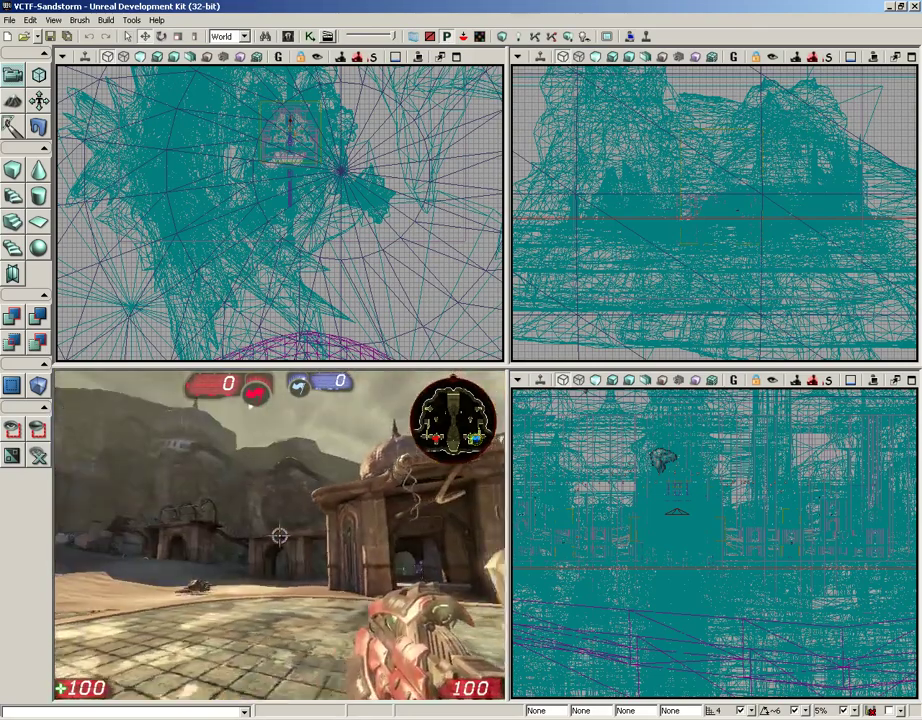
key("e")
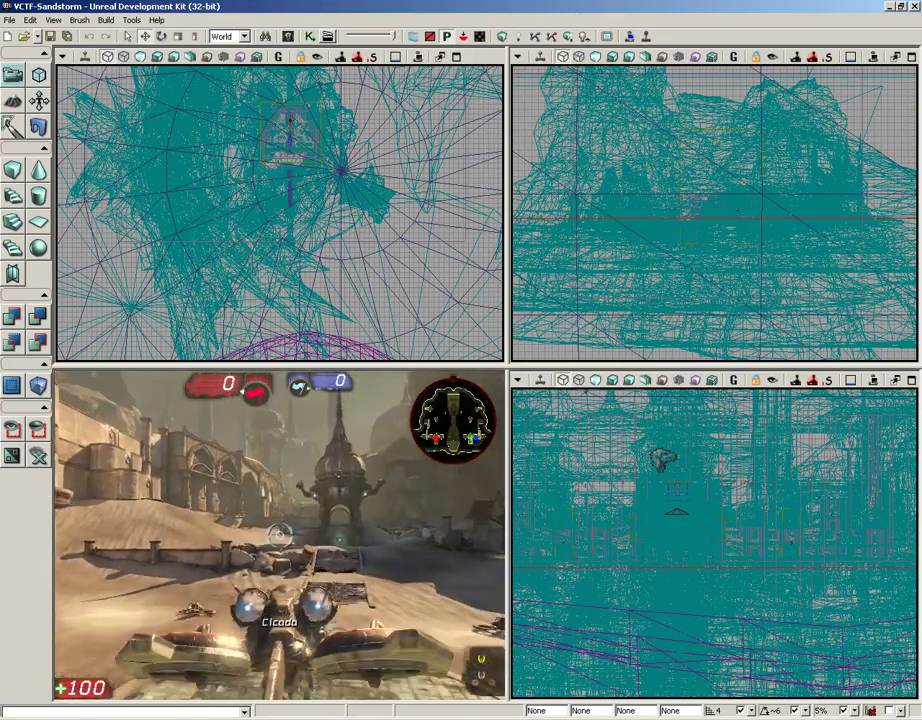
key("w")
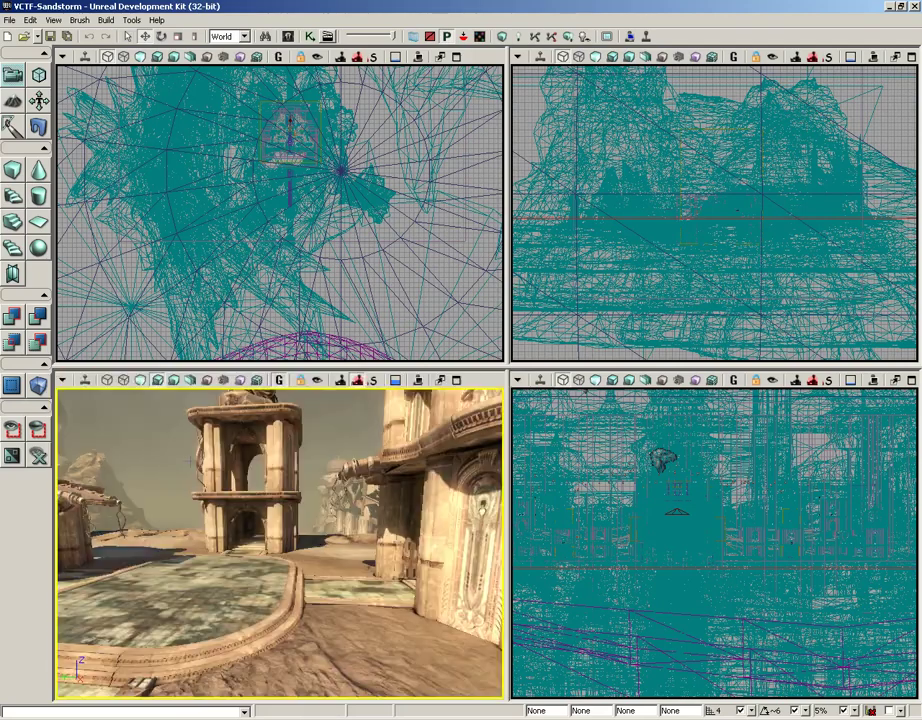
Step: Rotate the perspective camera left to face the domed pavilion, cliffs and bridges
right_click_drag(190, 462, 40, 428)
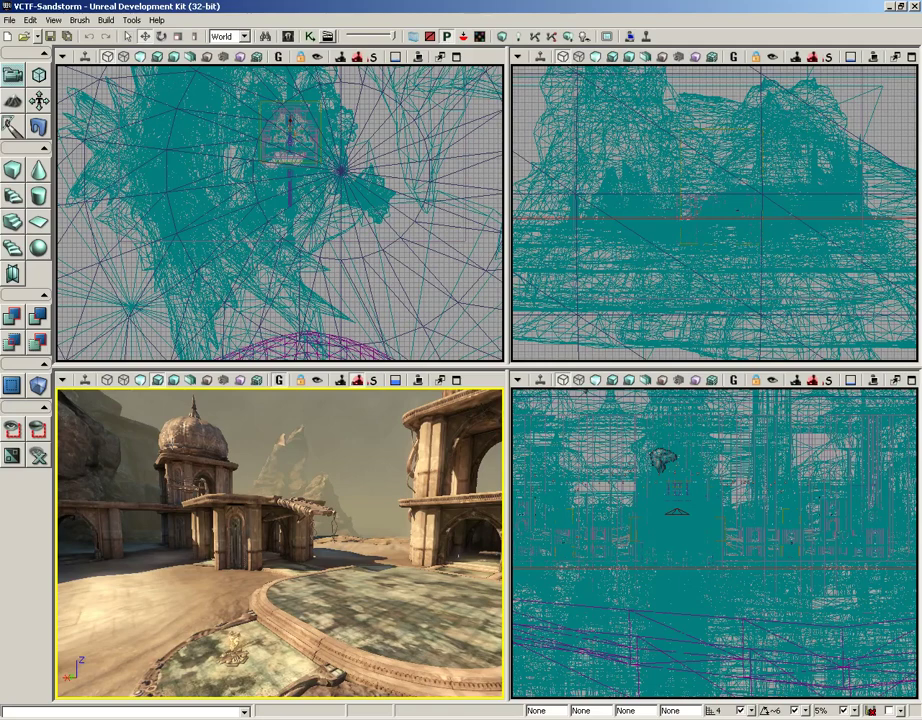
right_click_drag(150, 474, 400, 521)
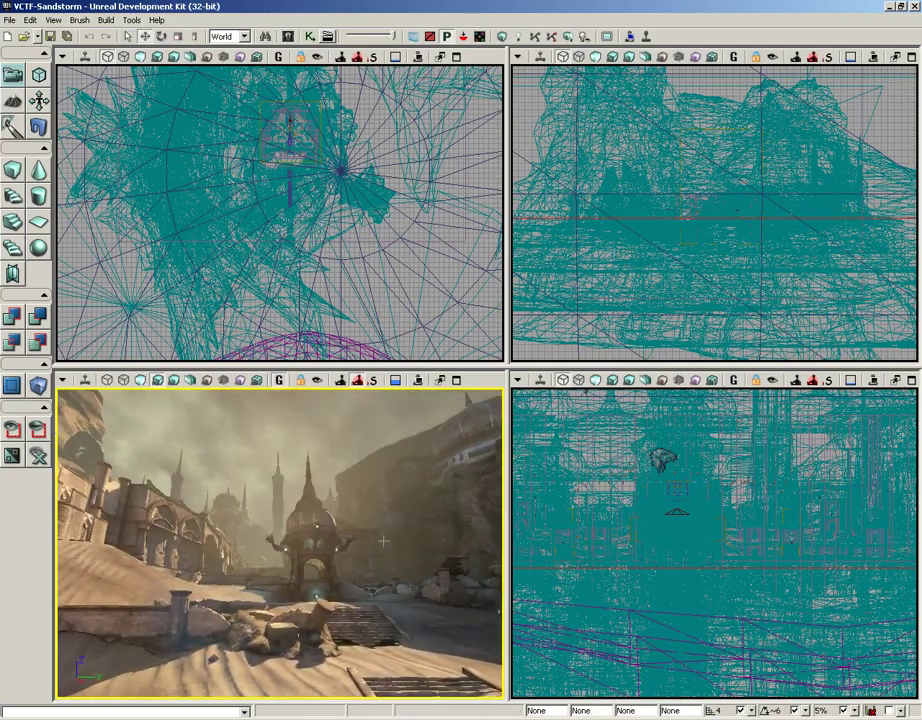
Step: Zoom out the top, side and front views until the sky sphere and spires fit
scroll(426, 233, "up", 5)
scroll(407, 168, "down", 4)
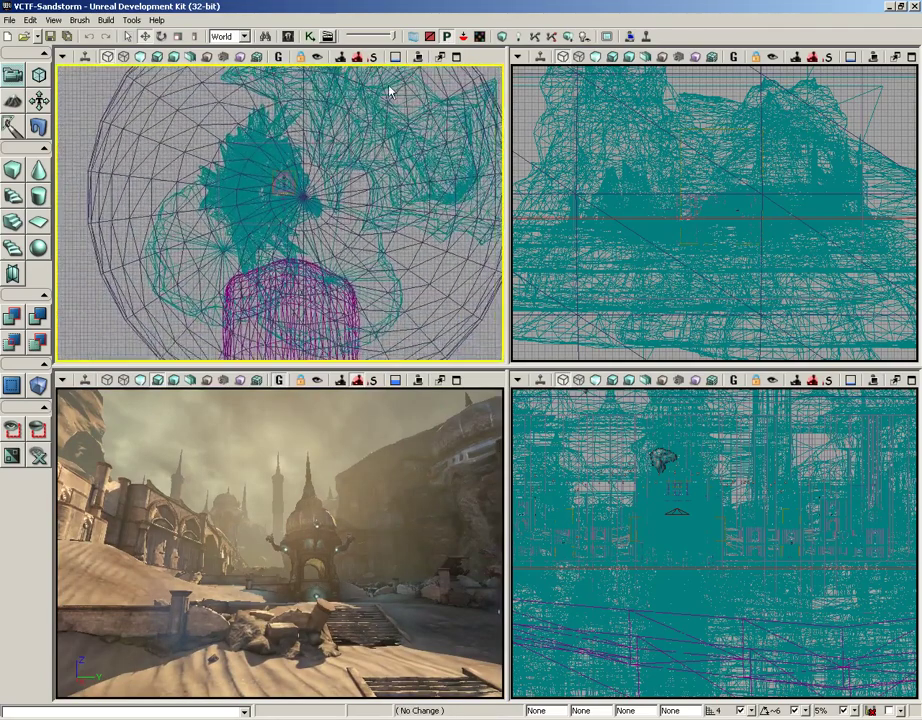
scroll(716, 213, "down", 1)
scroll(728, 235, "down", 4)
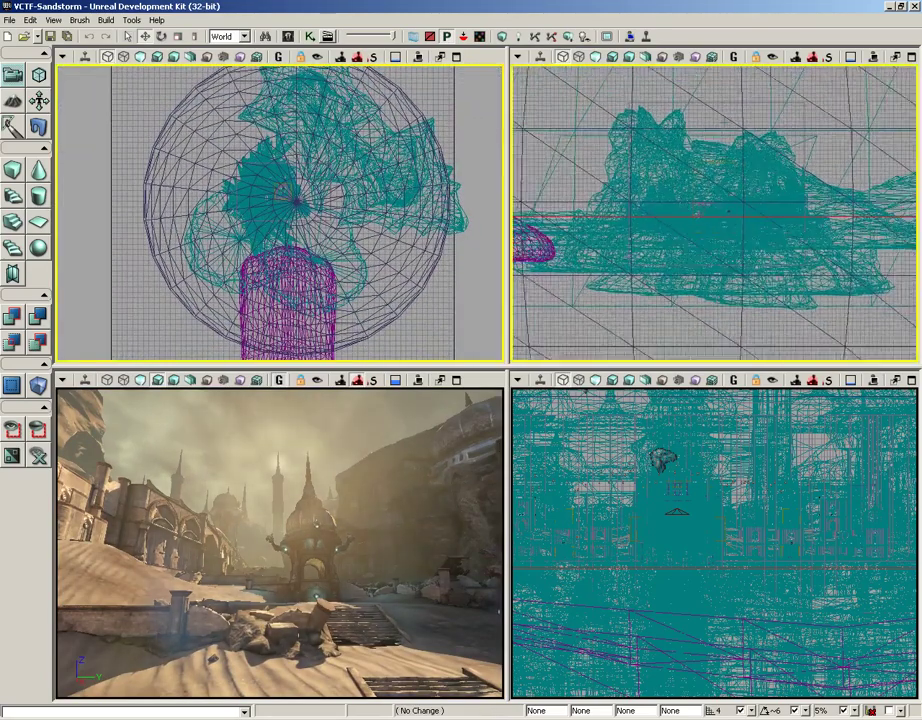
scroll(716, 212, "down", 3)
left_click(699, 530)
scroll(699, 530, "up", 4)
scroll(698, 531, "down", 3)
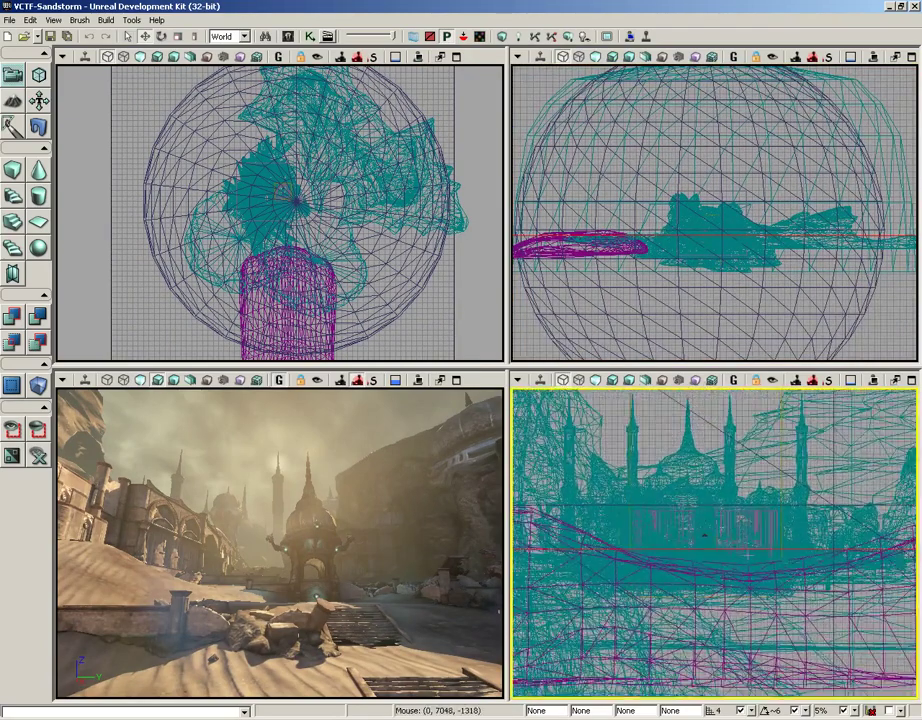
scroll(726, 608, "down", 2)
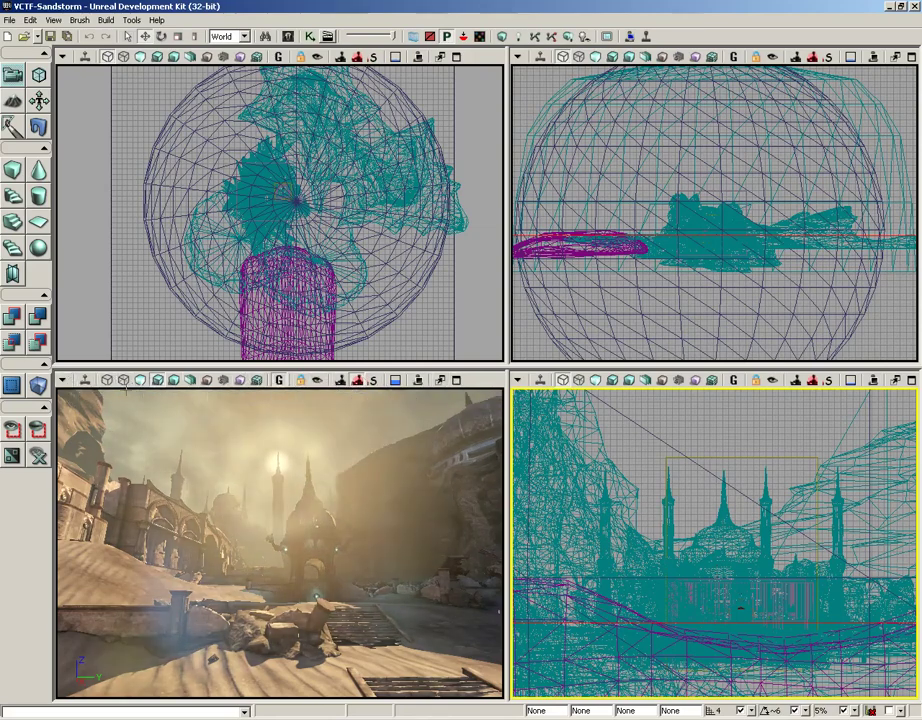
Step: Switch the perspective view to Lighting Only and turn toward the rock wall
left_click(157, 380)
left_click(175, 381)
left_click_drag(433, 487, 260, 440)
Step: Return the perspective view to Lit shading, facing the domed building
left_click(141, 380)
left_click_drag(250, 500, 165, 396)
left_click(158, 380)
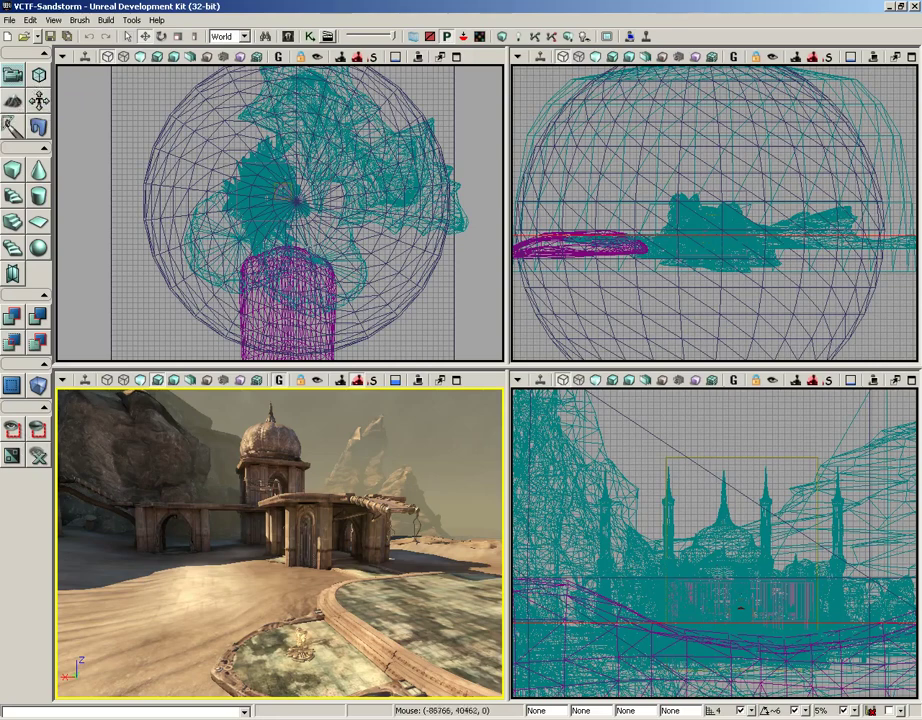
Step: Move and turn the perspective camera to frame the sandy courtyard and ornate domed tower
left_click_drag(232, 434, 232, 434)
right_click_drag(232, 434, 232, 434)
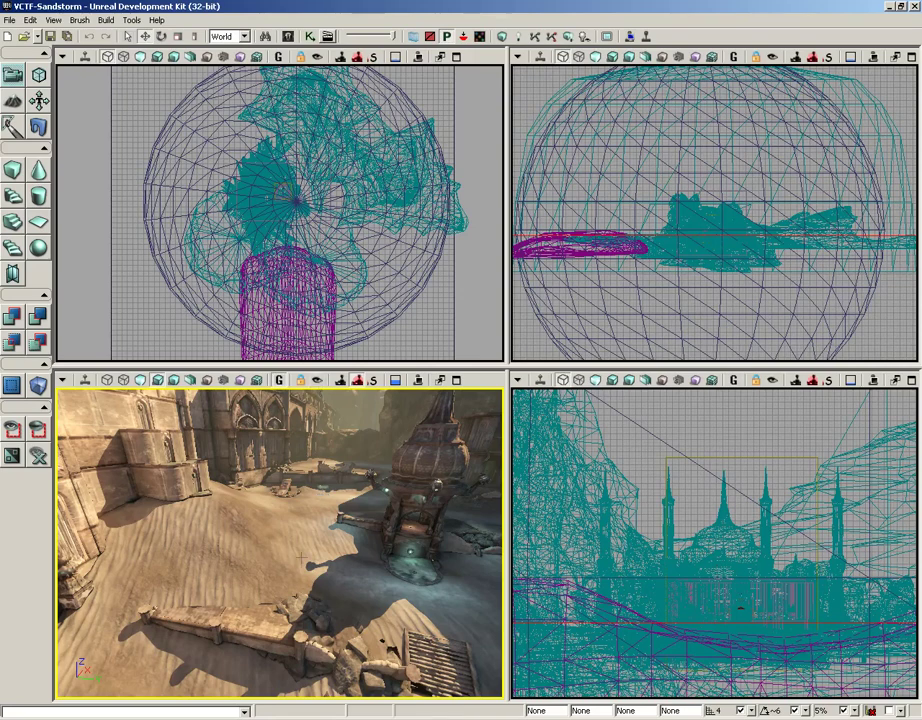
Step: Fly the camera up to the domed tower, select its dome, then the small mesh at its base
left_click_drag(300, 557, 214, 399)
left_click(291, 503)
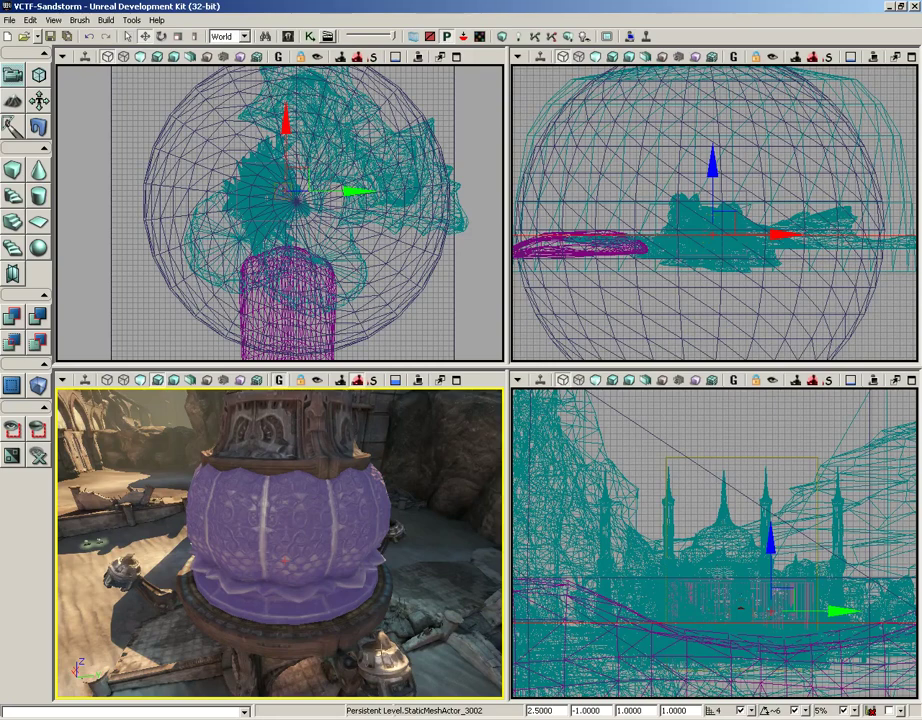
left_click(343, 660)
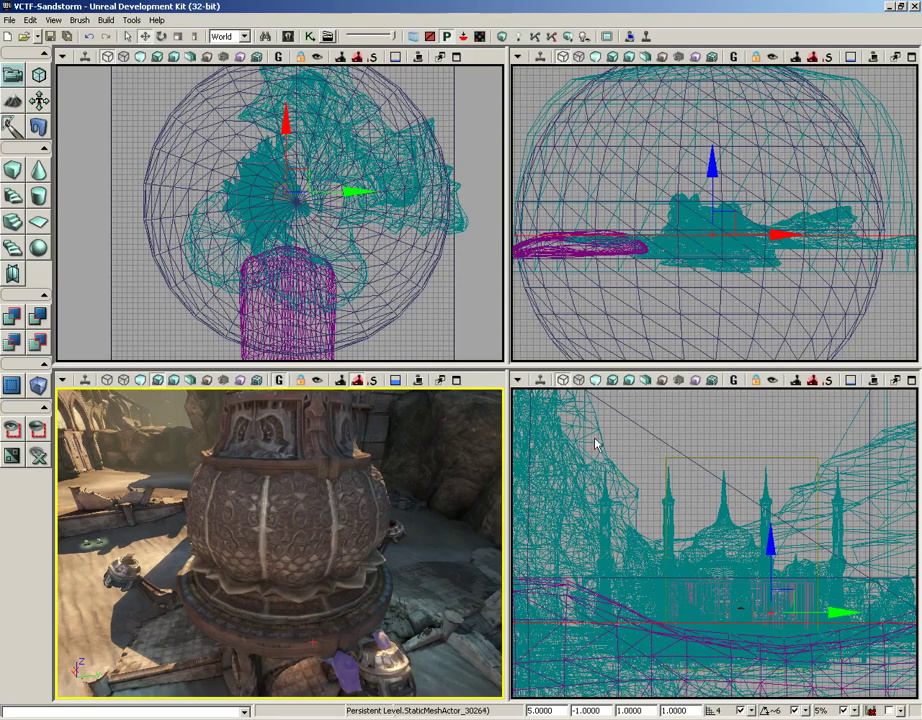
Step: Select InterpActor_9, then a rock mesh, then click empty space to clear the selection
left_click(650, 433)
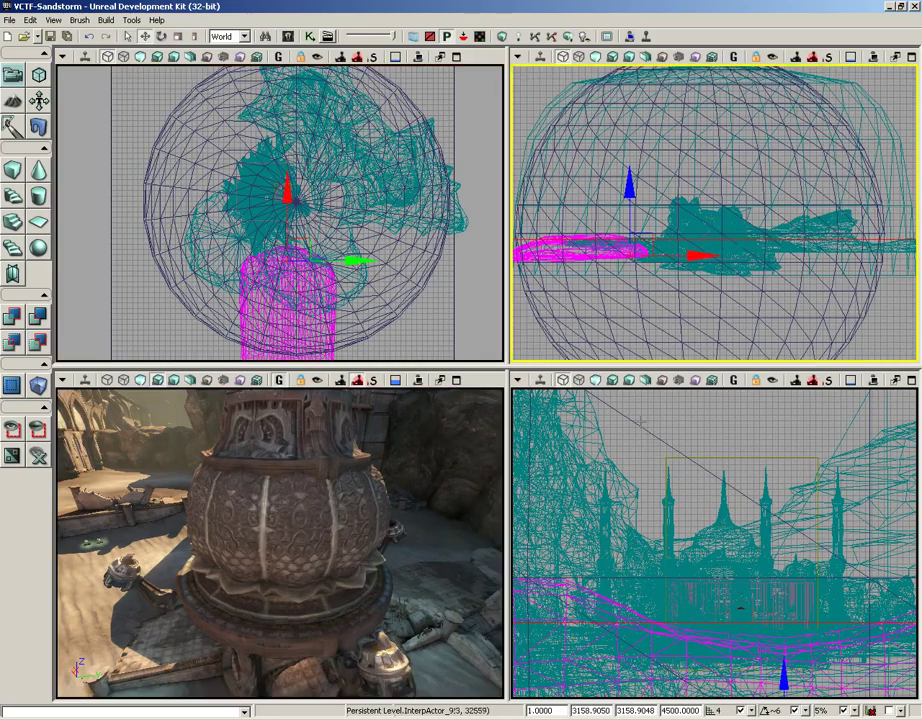
left_click(391, 448)
left_click(620, 459)
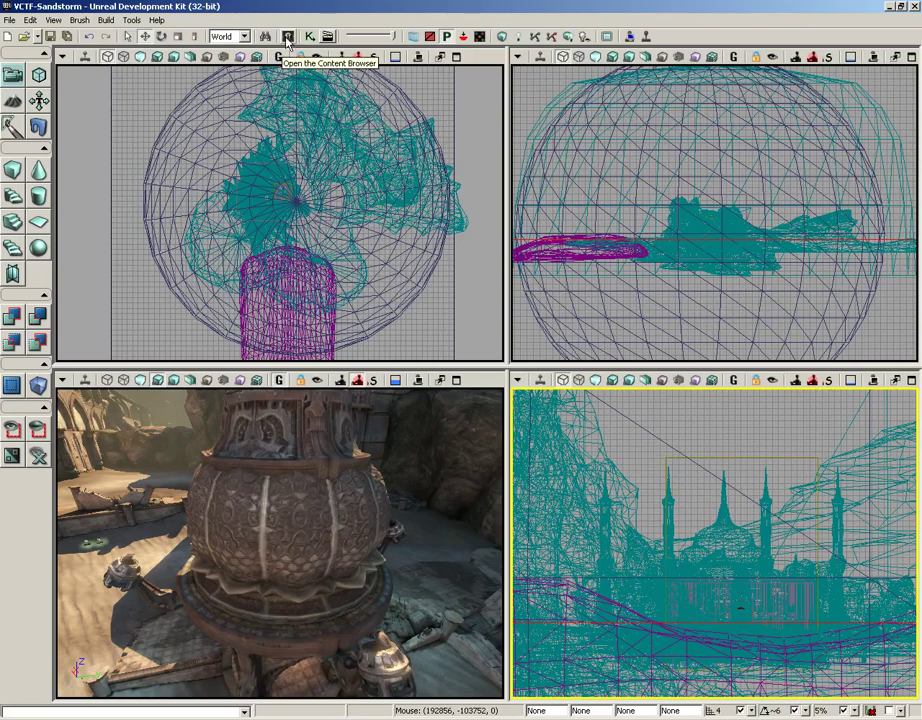
Step: Open the Content Browser through View > Browser Windows
left_click(53, 20)
mouse_move(58, 36)
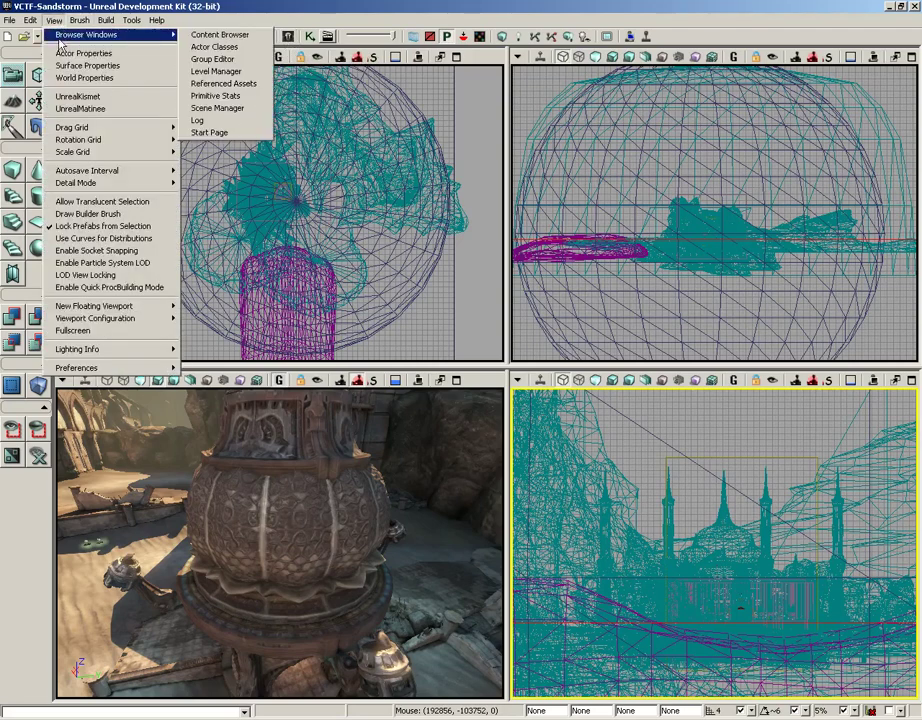
left_click(219, 37)
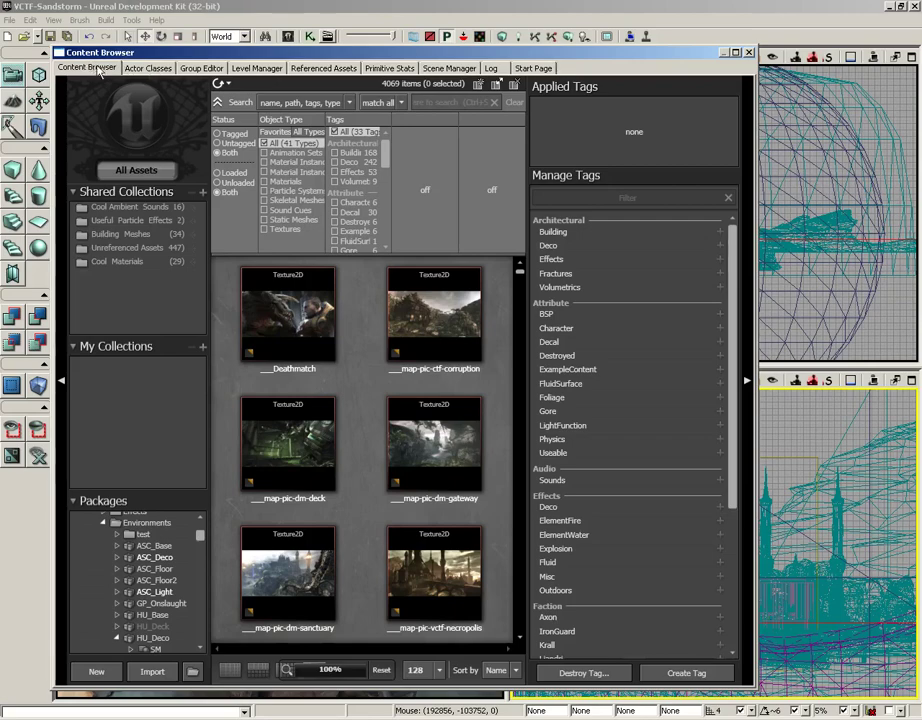
Step: Switch the browser to the Actor Classes tab, showing the placeable actor class tree
left_click(148, 68)
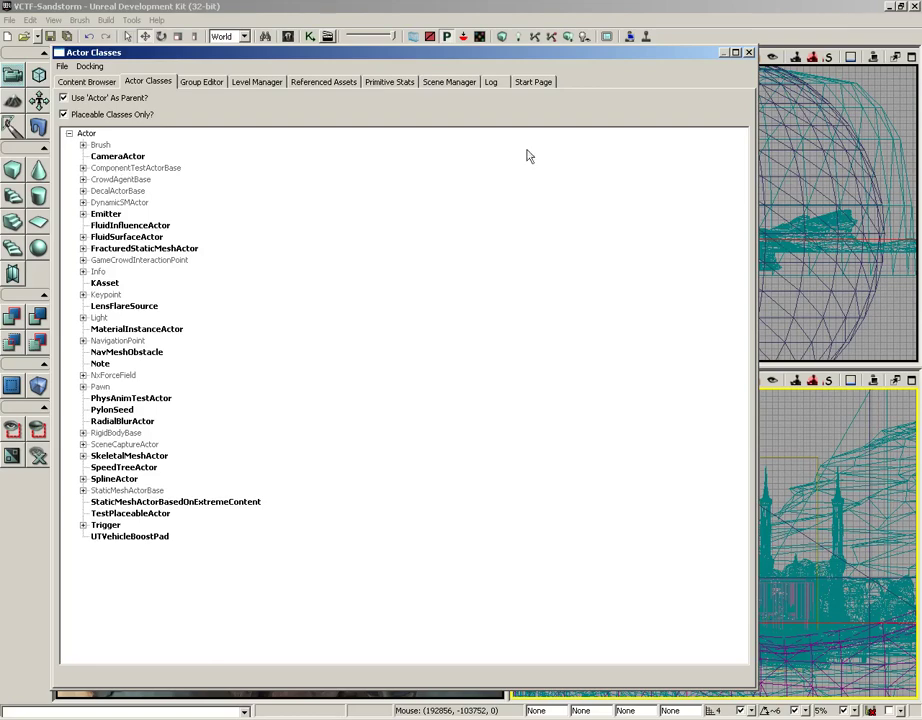
Step: Close the Actor Classes browser window to return to the four VCTF-Sandstorm viewports
left_click(748, 52)
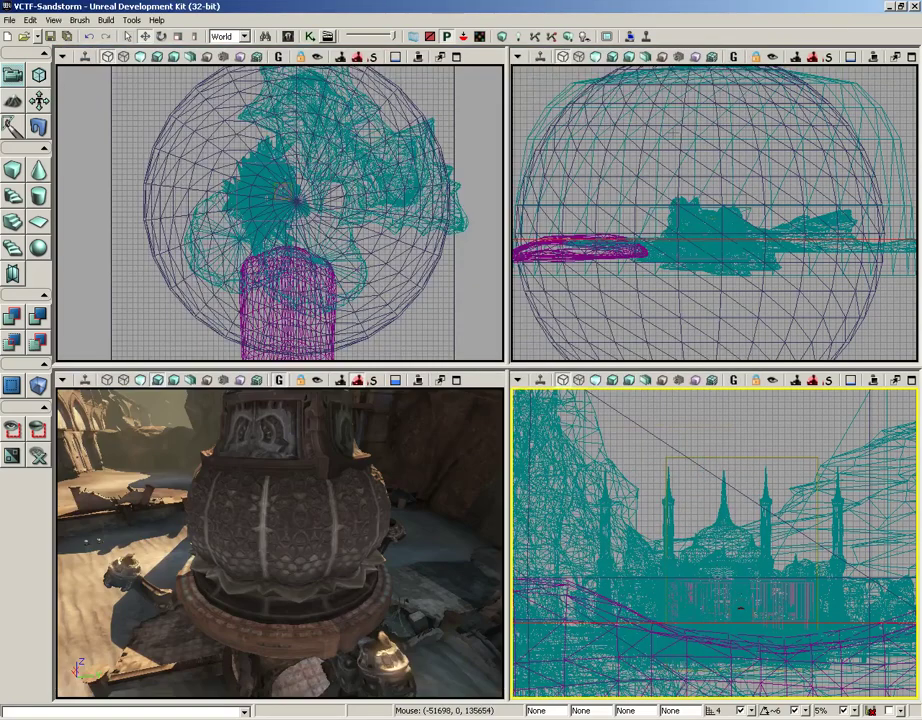